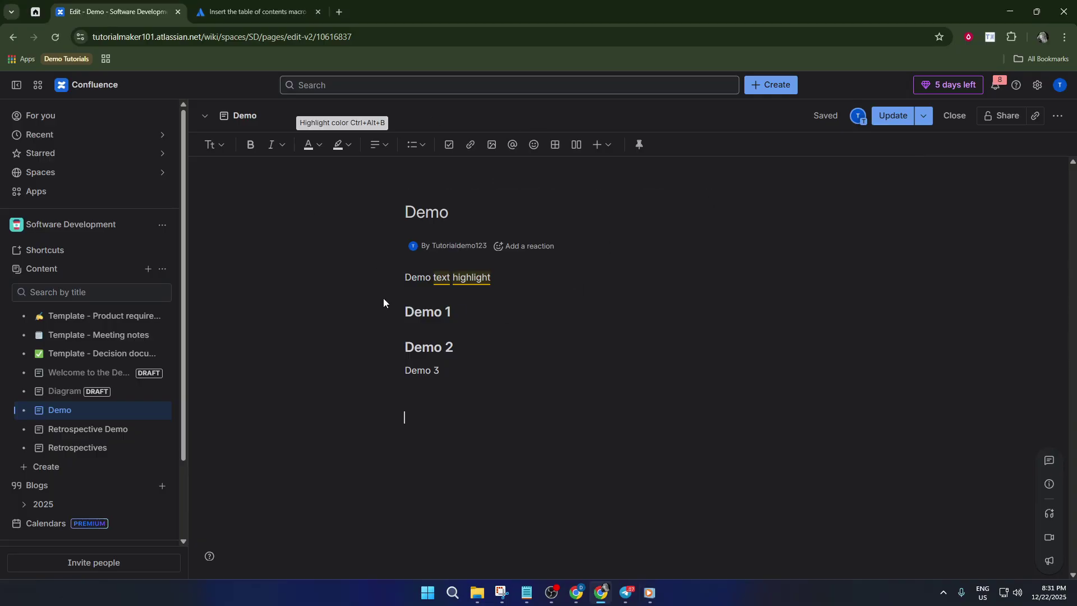
Publish the pending changes to the Demo page and reopen it for editing.
left_click(924, 117)
left_click(923, 117)
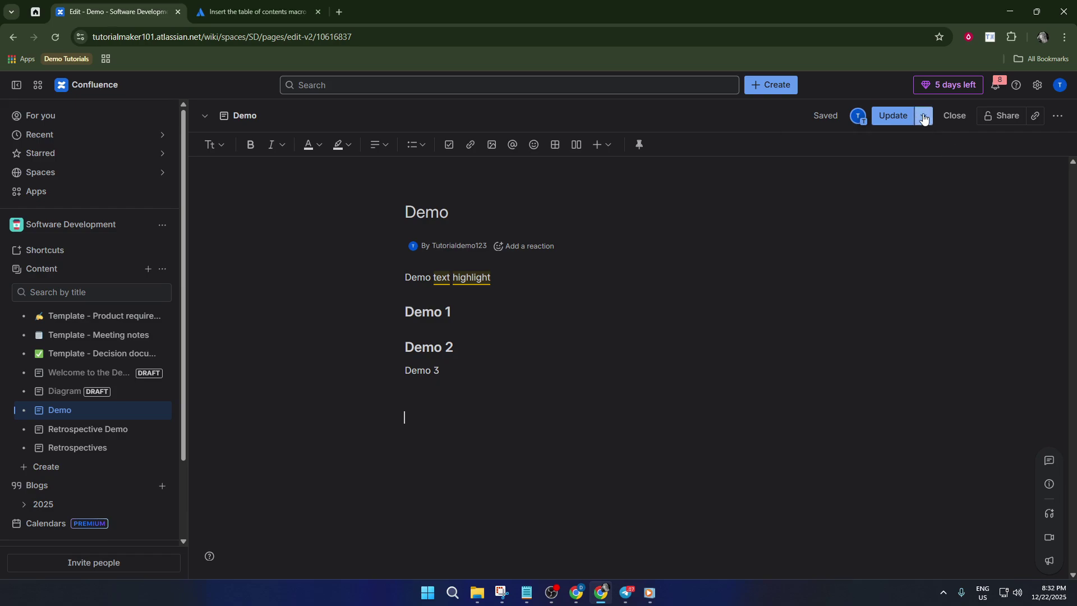
left_click(894, 117)
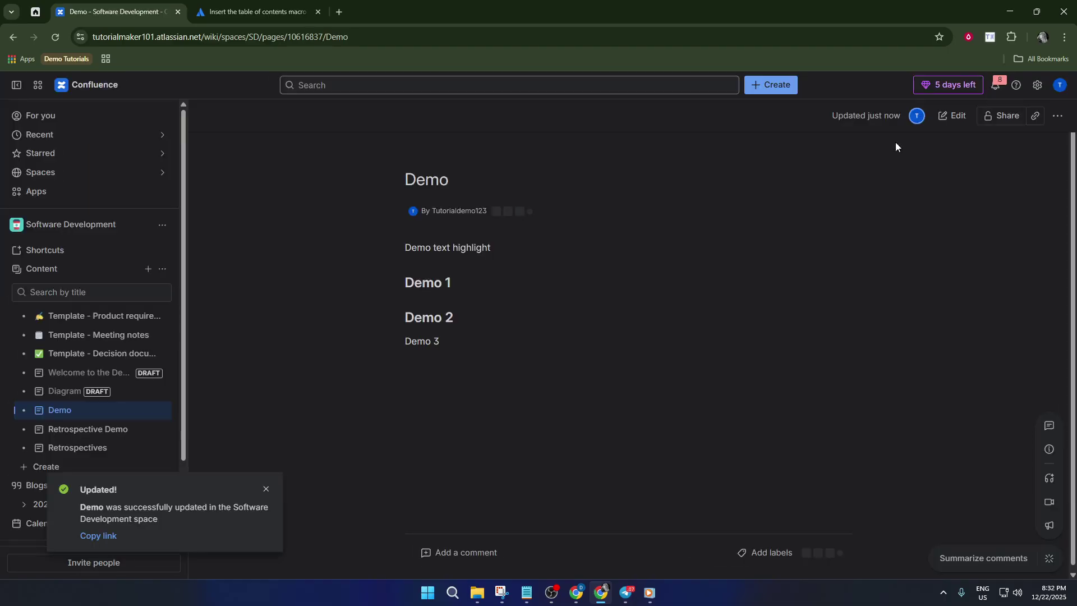
left_click(954, 115)
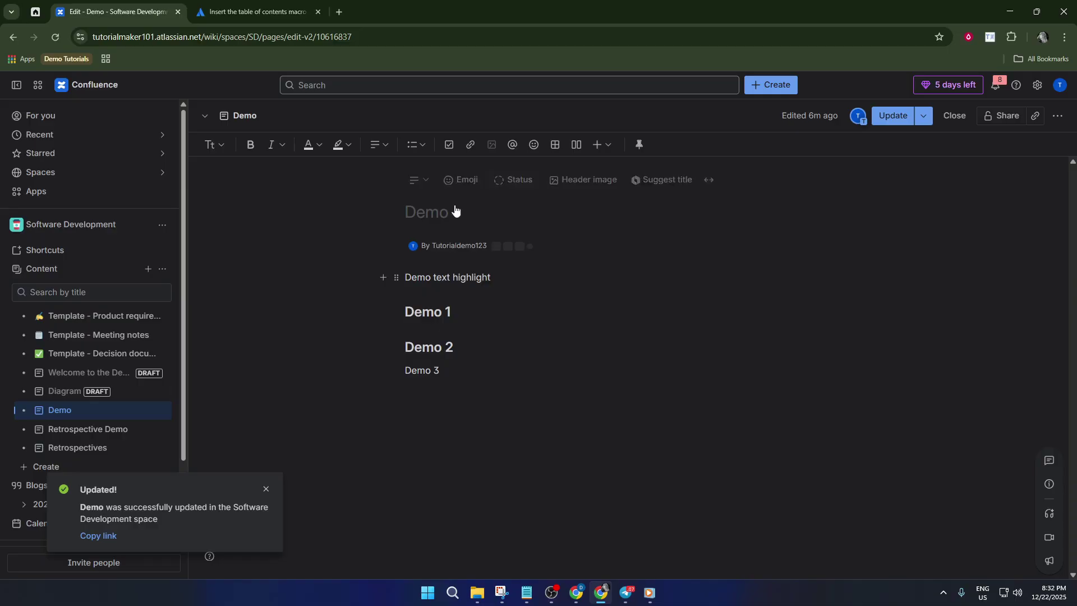
Insert a two-column layout on a new line below the "Demo 3" text.
left_click(463, 414)
left_click(448, 376)
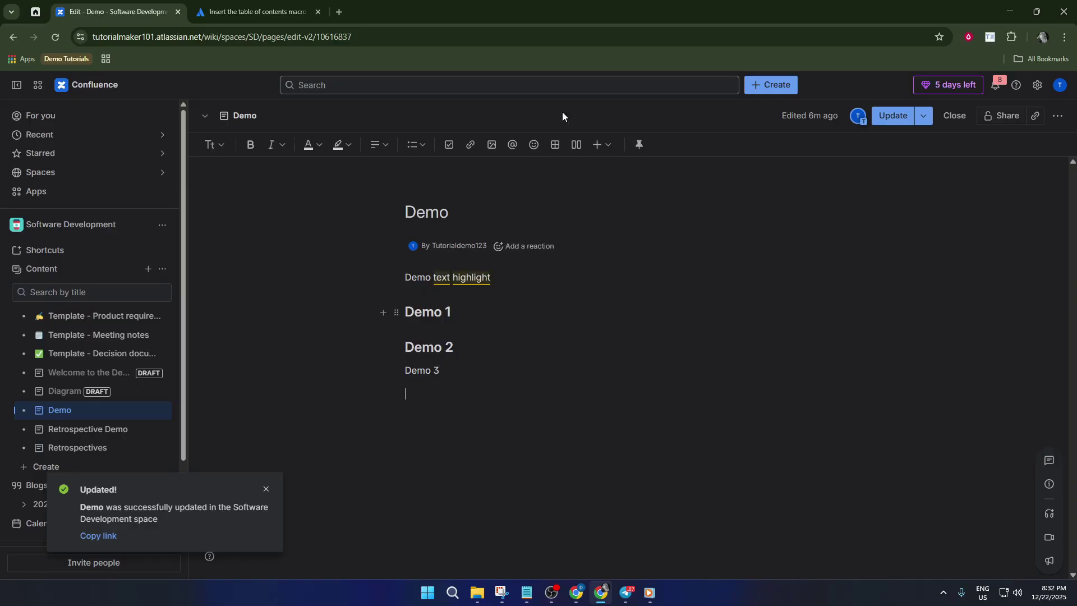
left_click(578, 145)
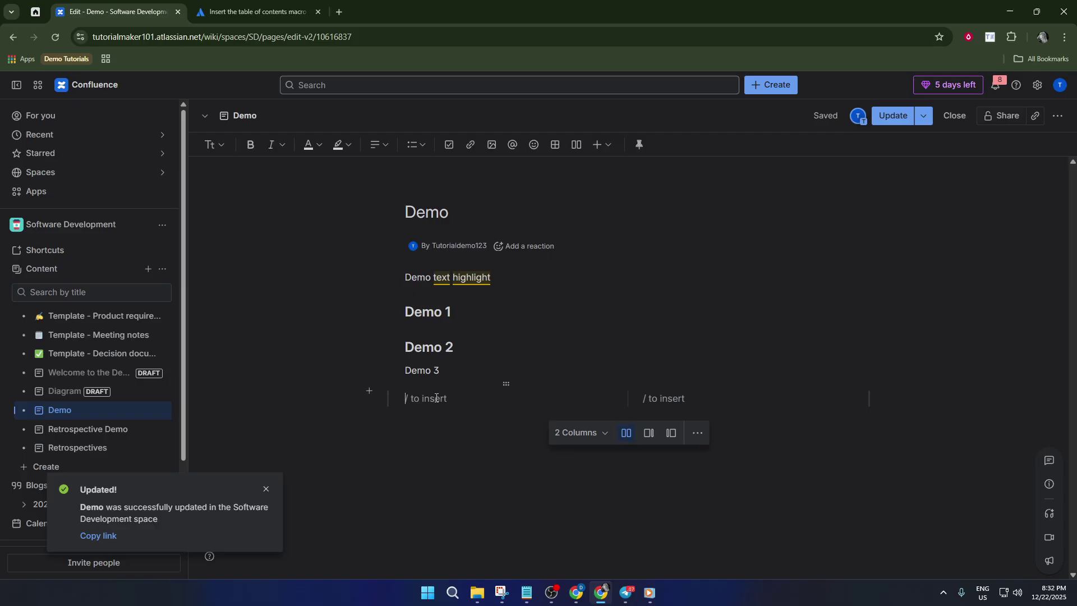
Insert a table into the first column of the layout using the slash command "/table".
type("t")
key("BackSpace")
type("/")
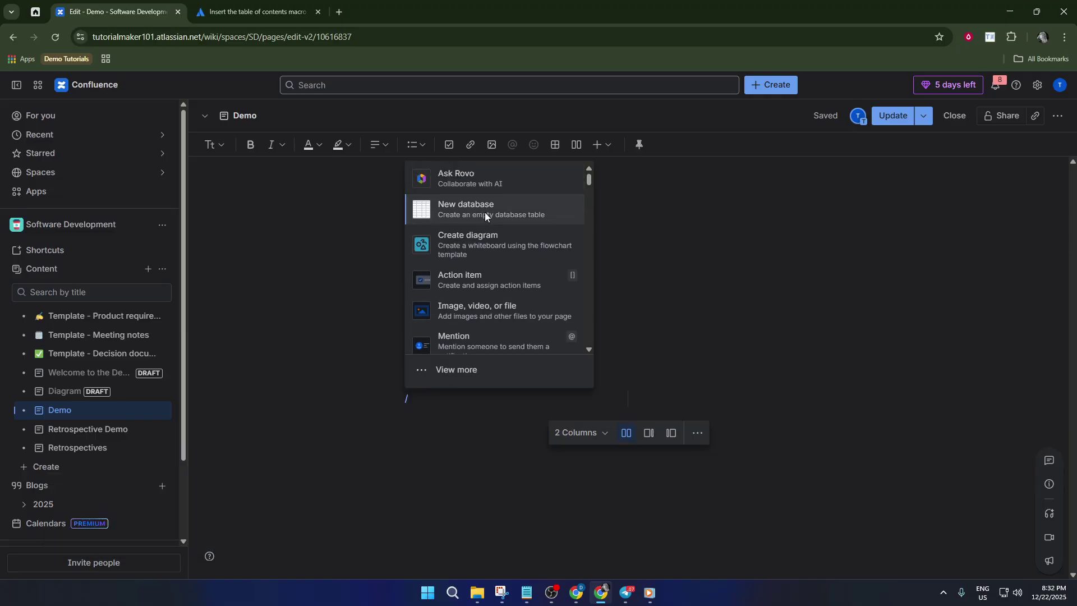
type("ta")
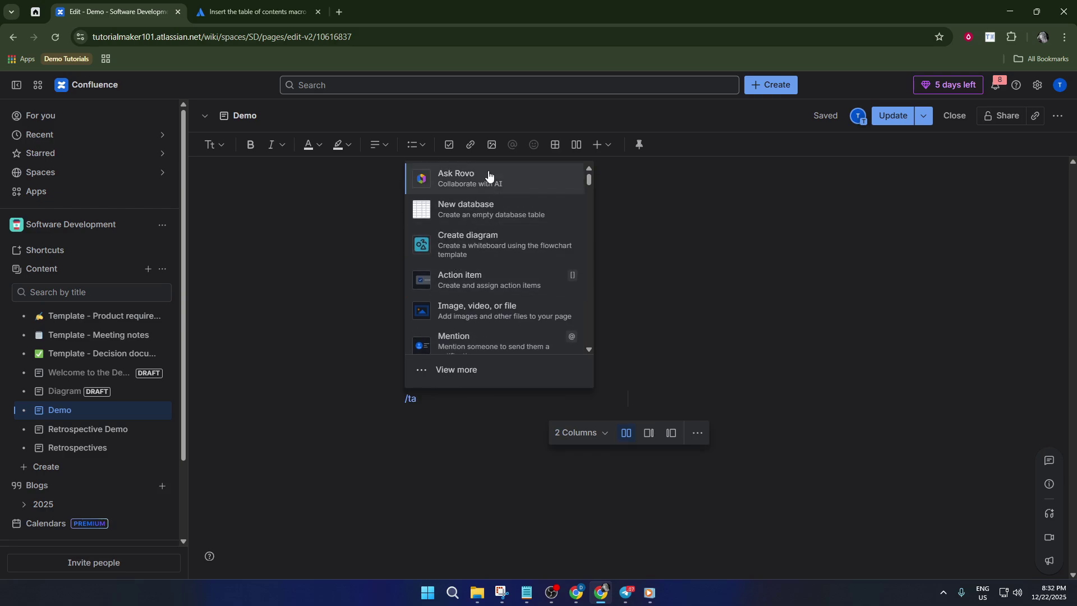
type("a")
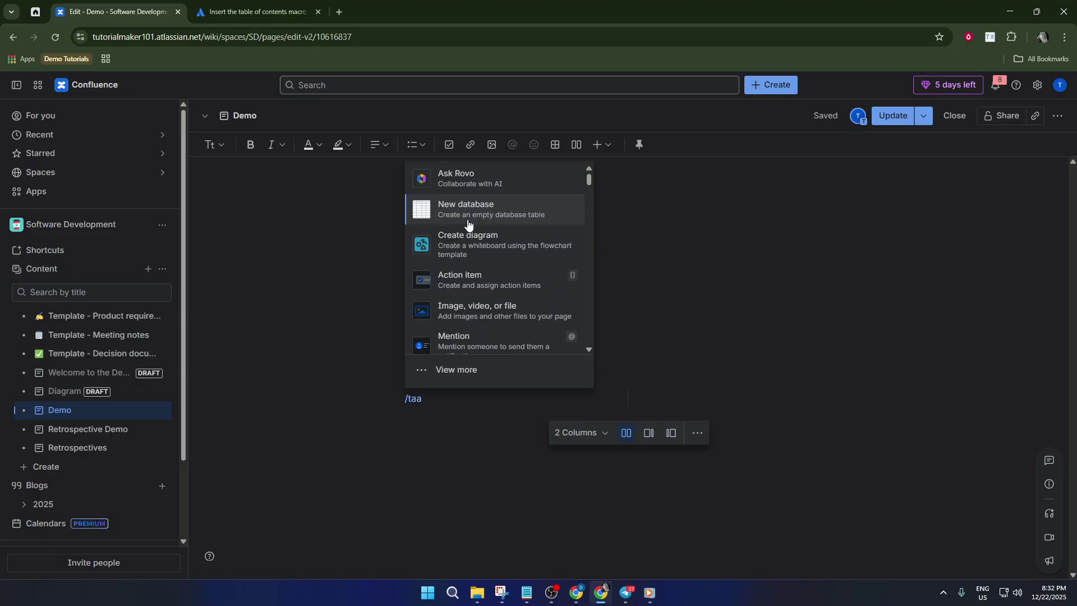
key("BackSpace")
type("n")
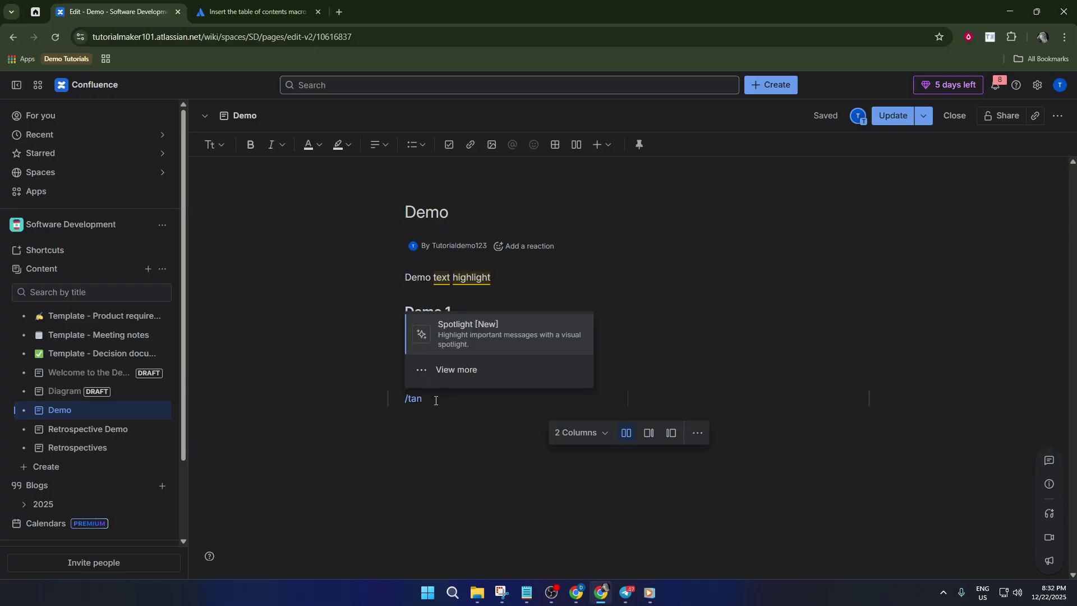
key("BackSpace")
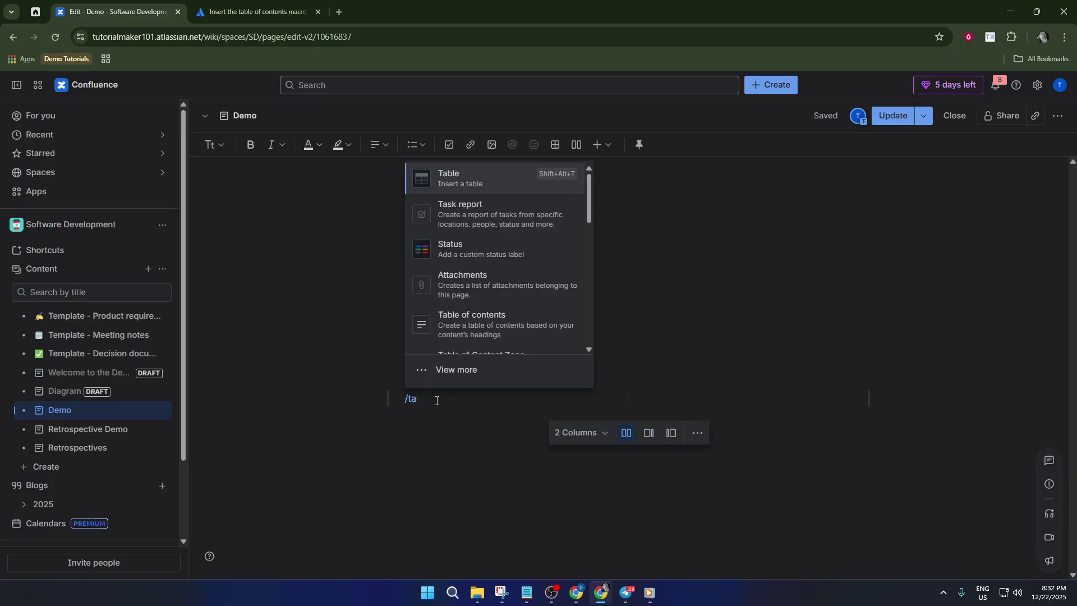
type("ble")
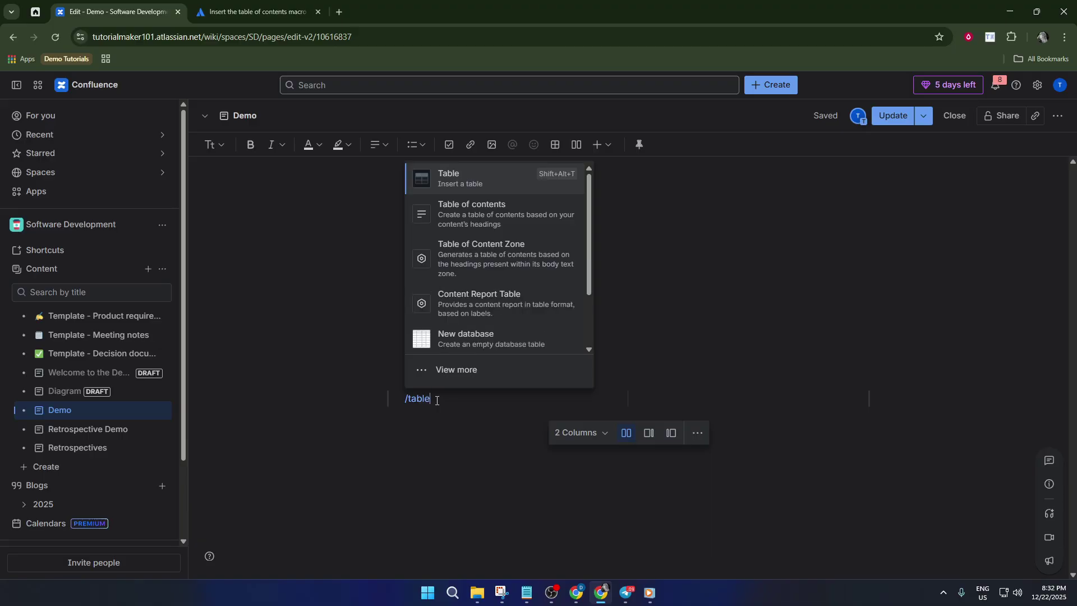
key("Return")
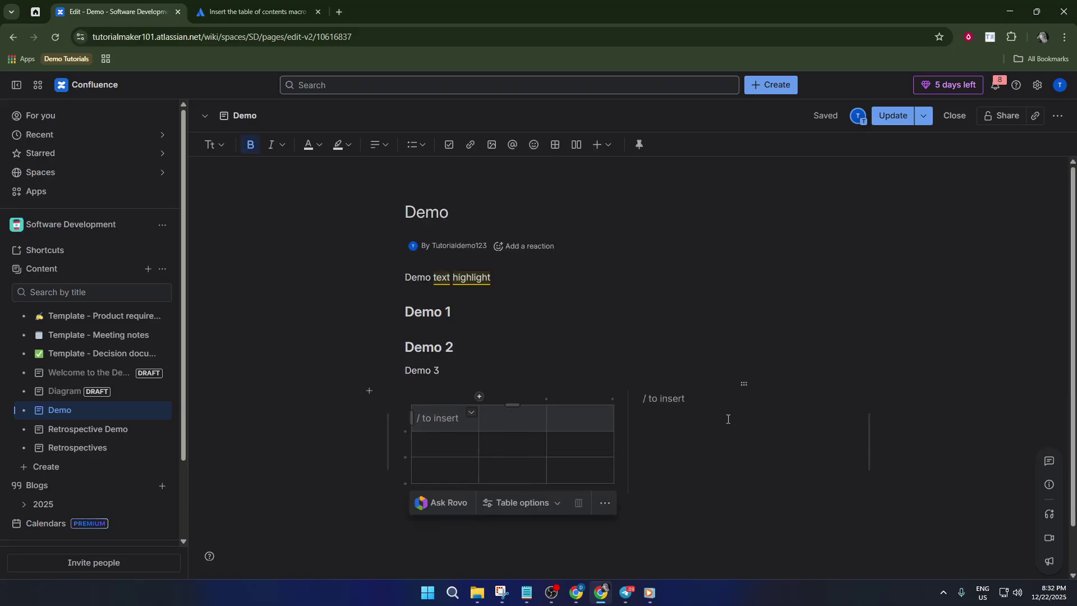
Insert a table into the second column of the layout through the slash command.
left_click(732, 419)
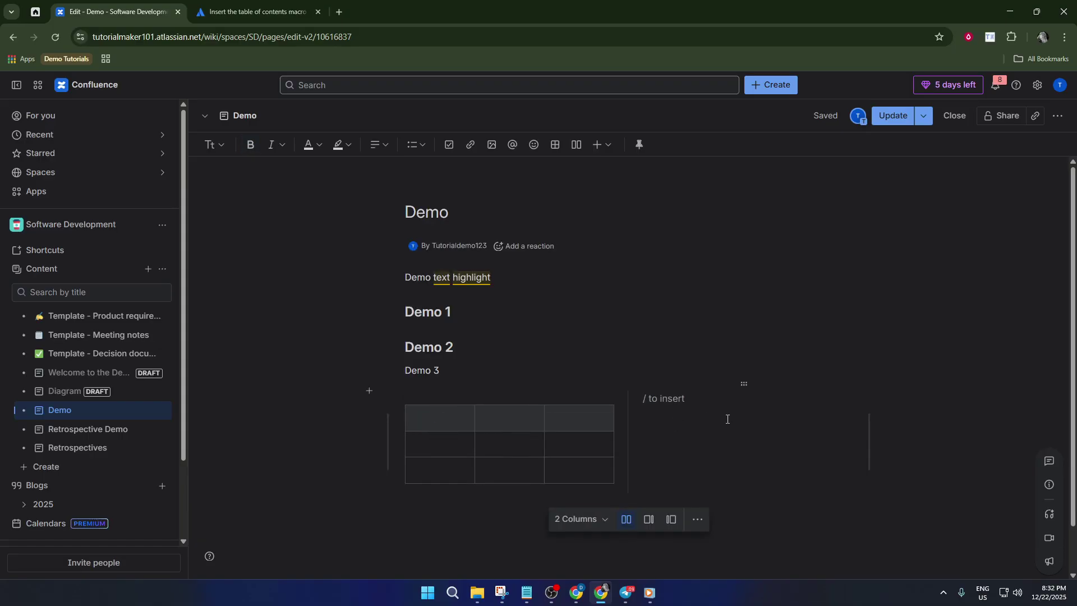
type("/")
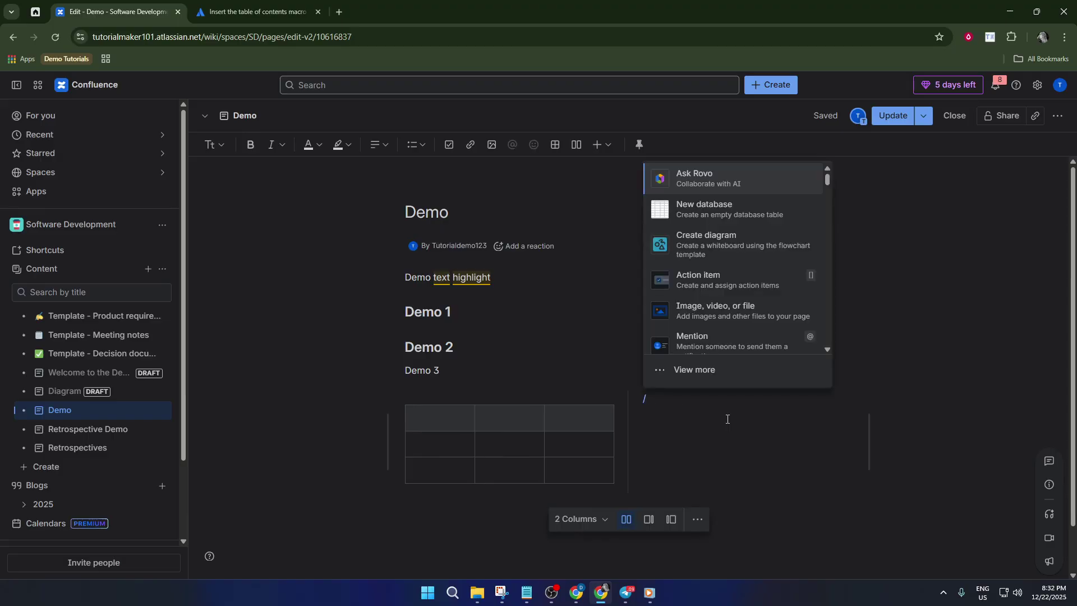
type("ta")
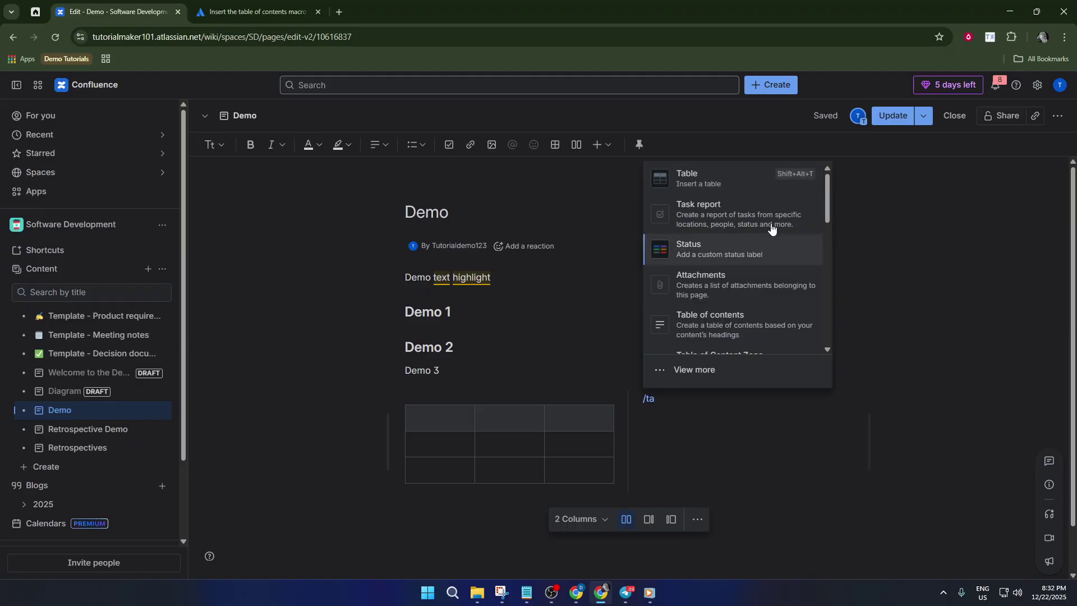
left_click(690, 178)
Insert a divider on the empty line below the two-column layout with the slash command "/div".
scroll(550, 353, "down", 2)
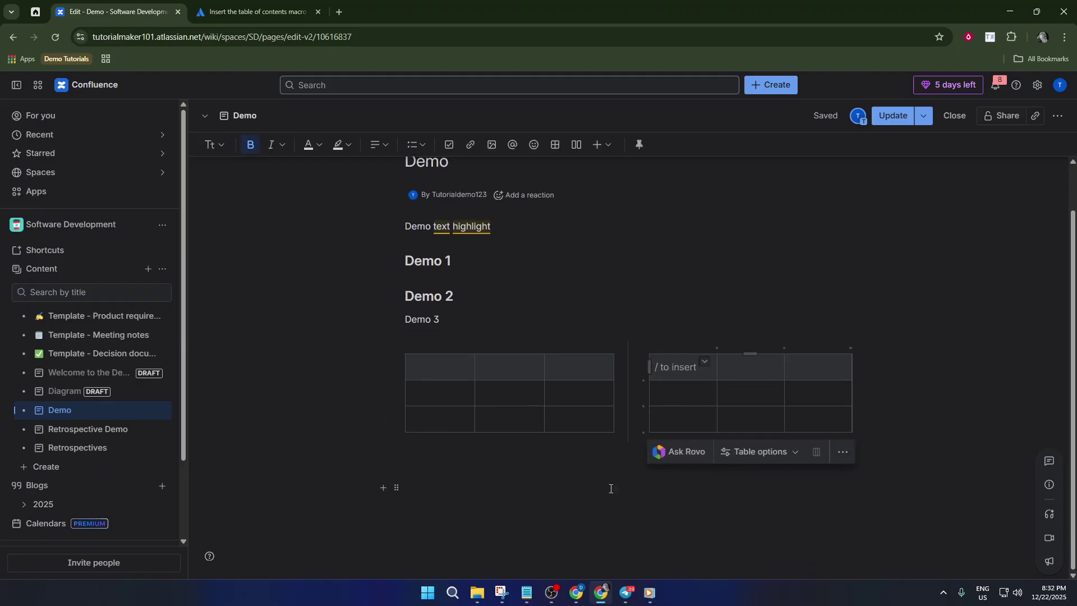
left_click(536, 452)
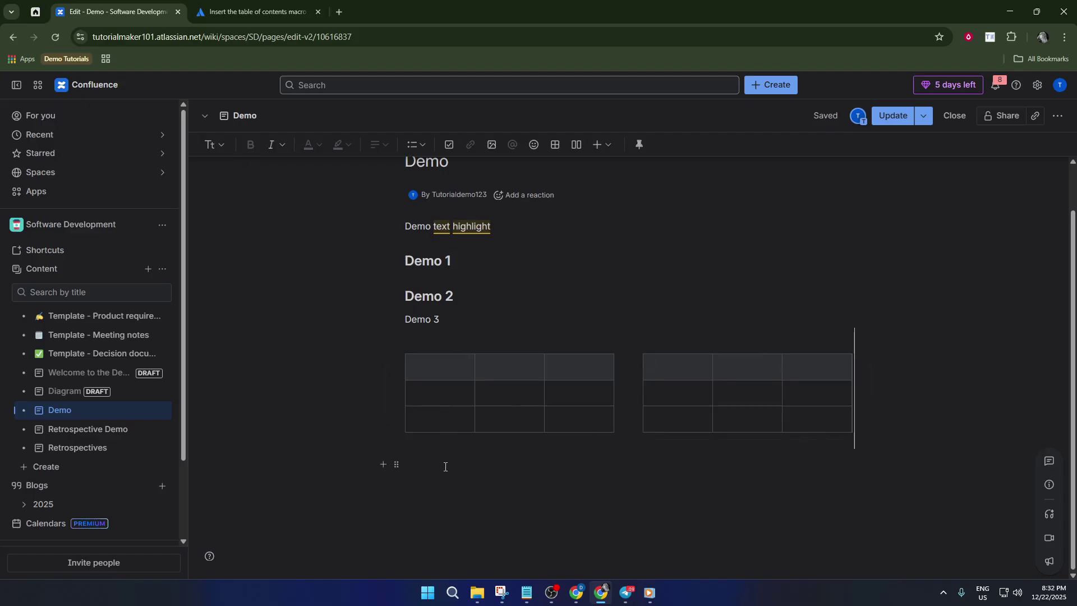
left_click(445, 467)
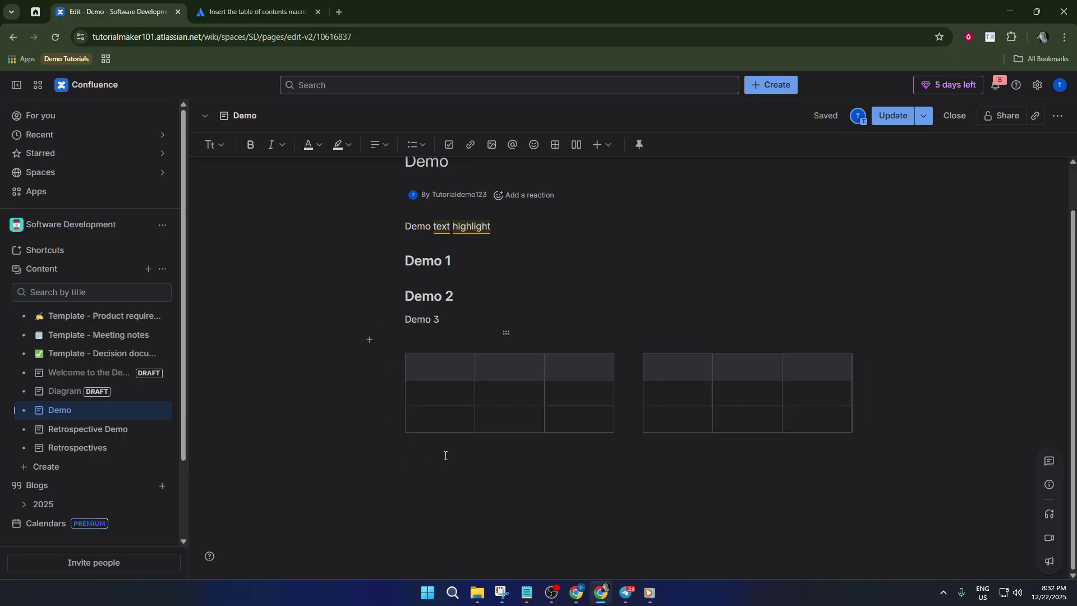
type("/div")
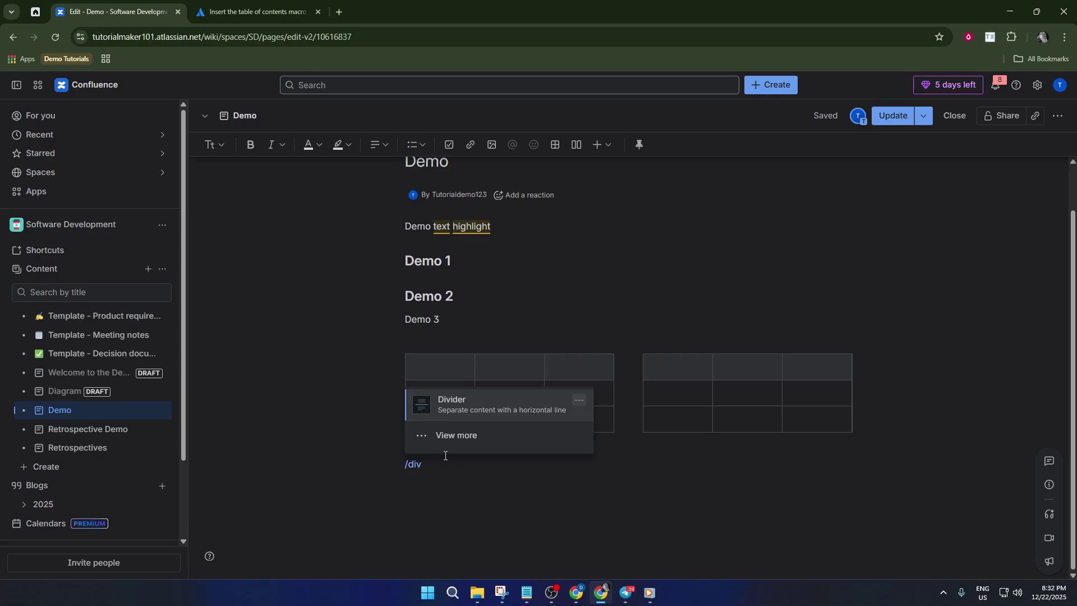
left_click(511, 404)
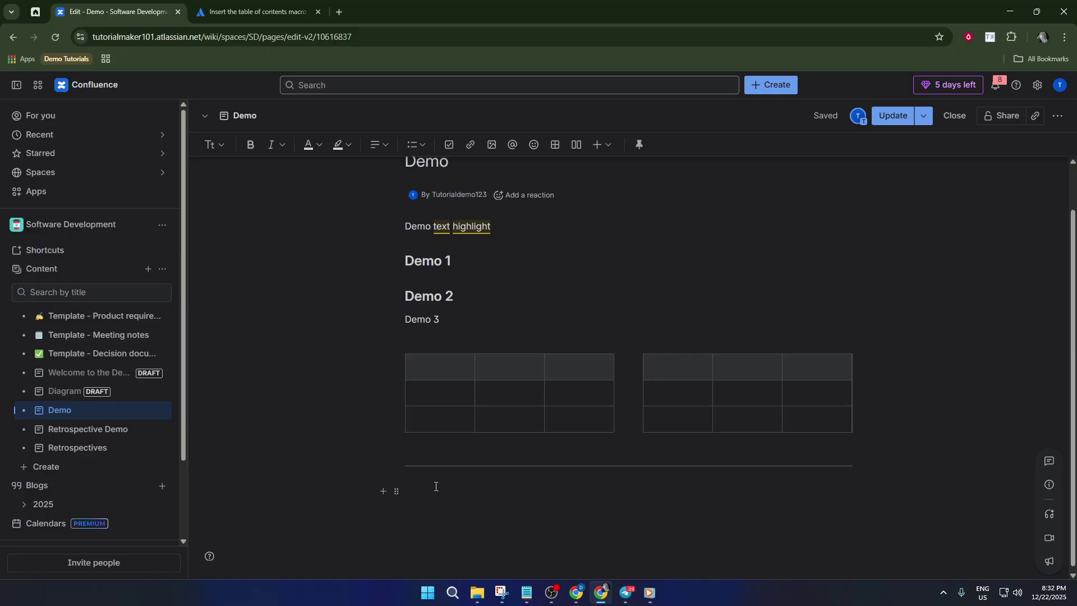
Insert a Table of contents macro below the divider through the slash command.
scroll(465, 497, "down", 1)
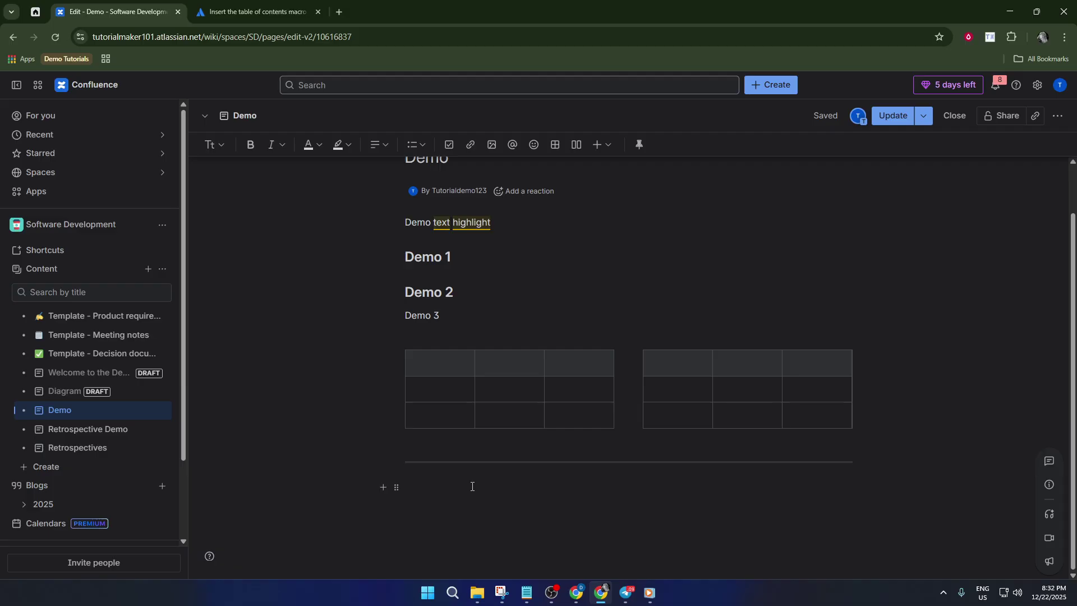
type("/")
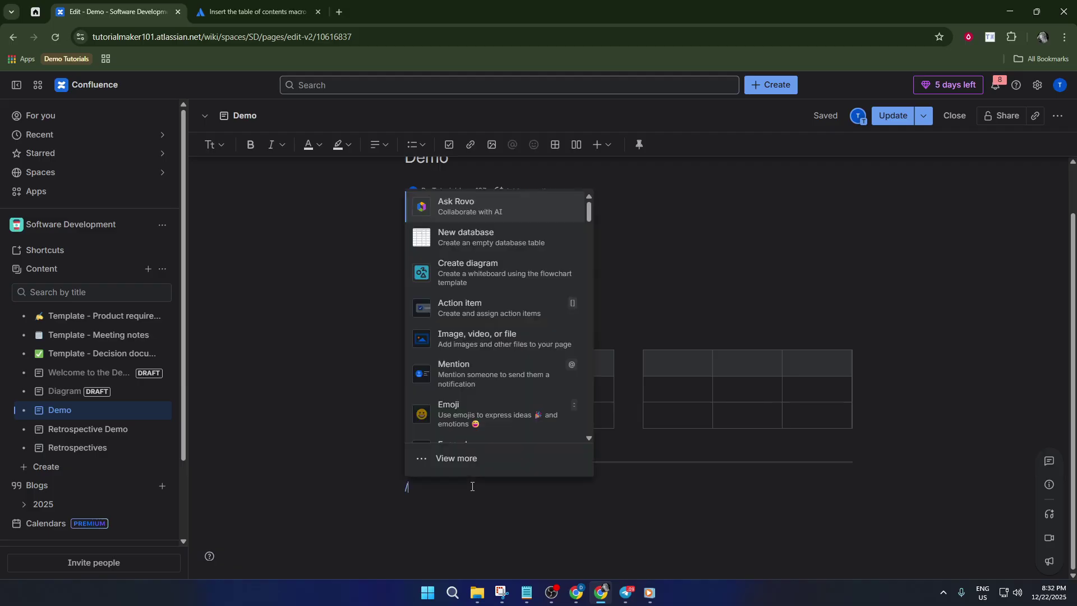
scroll(510, 337, "down", 2)
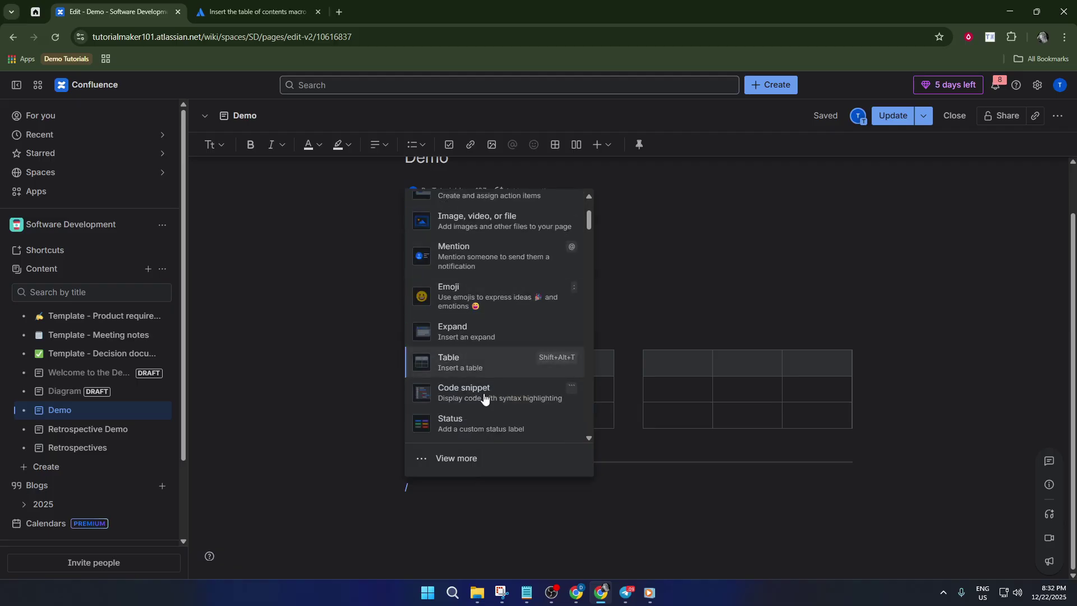
scroll(508, 403, "down", 1)
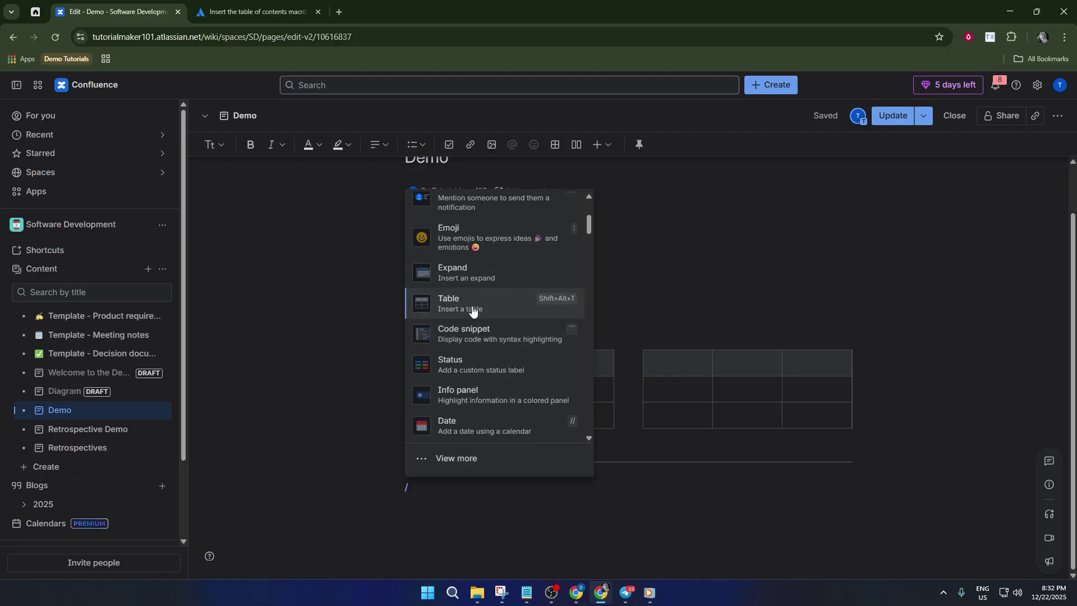
type("ta")
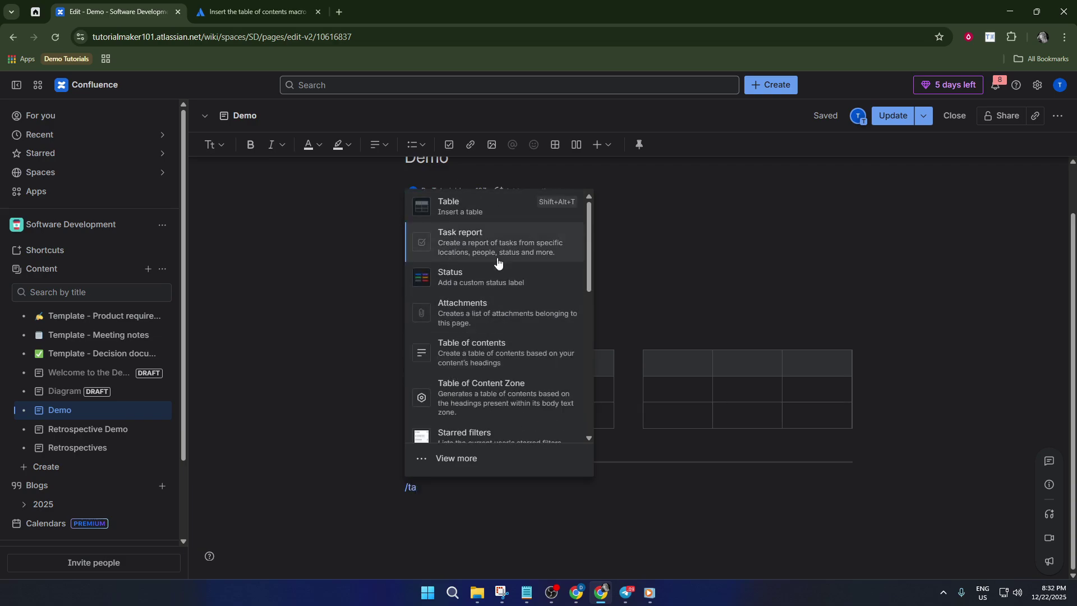
left_click(501, 346)
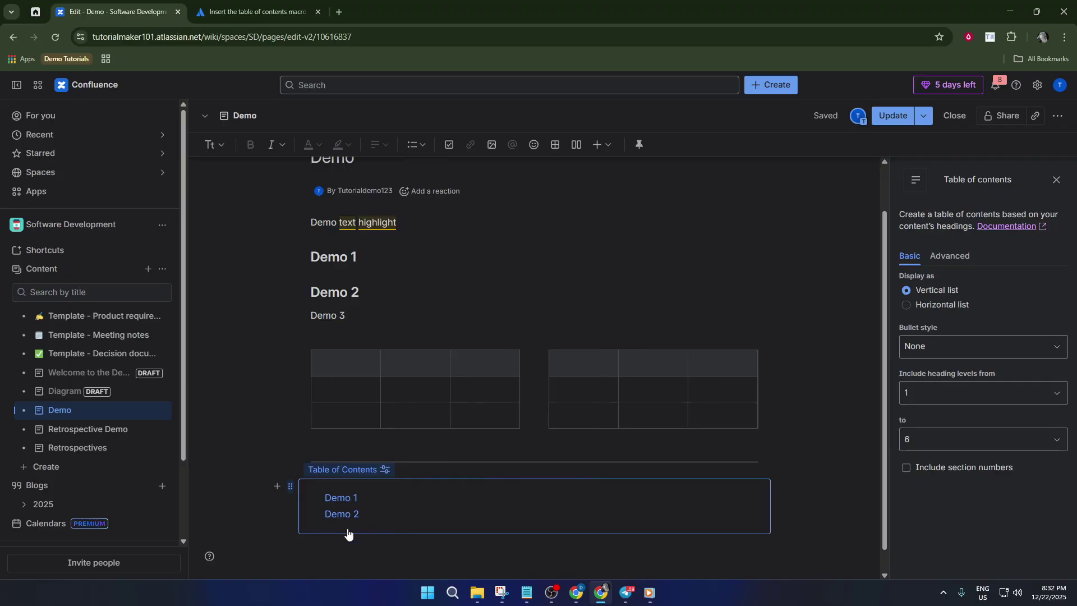
Insert a Task report macro below the table of contents with the slash command "/task".
scroll(349, 547, "down", 1)
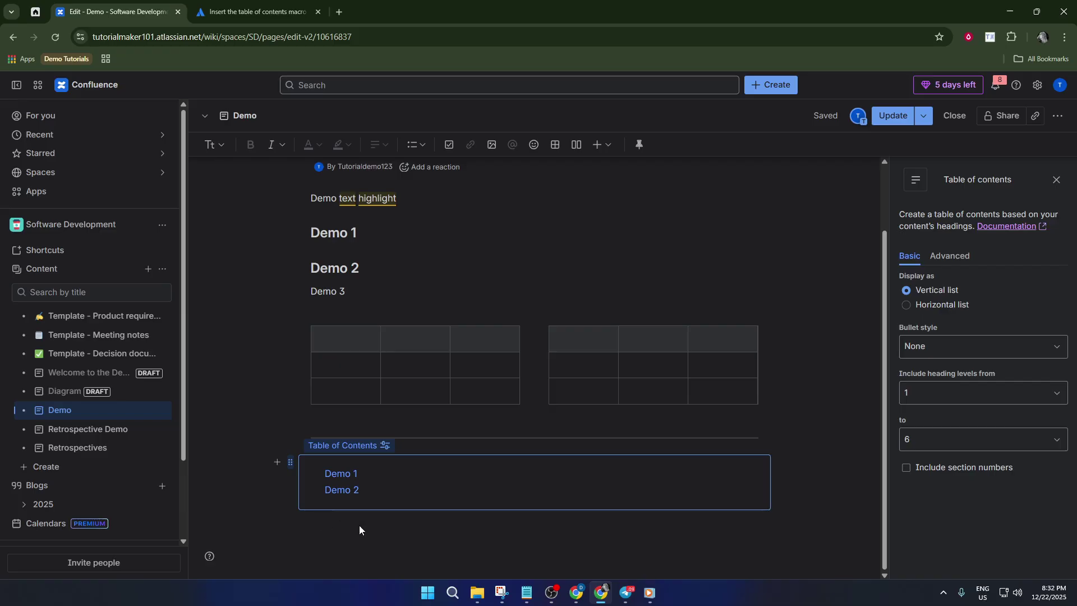
left_click(570, 527)
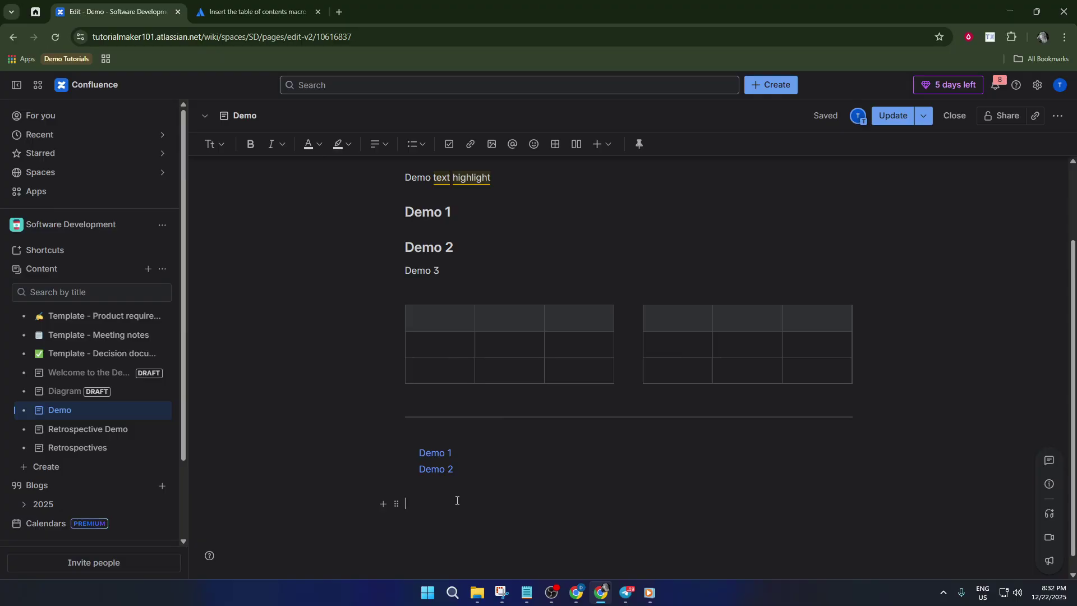
type("/")
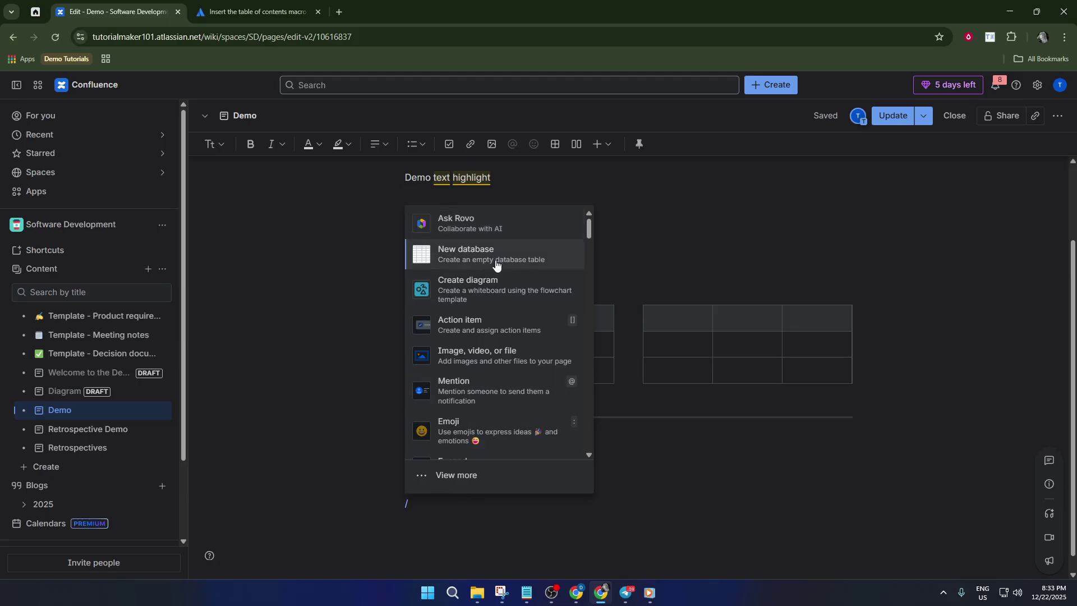
scroll(494, 298, "down", 3)
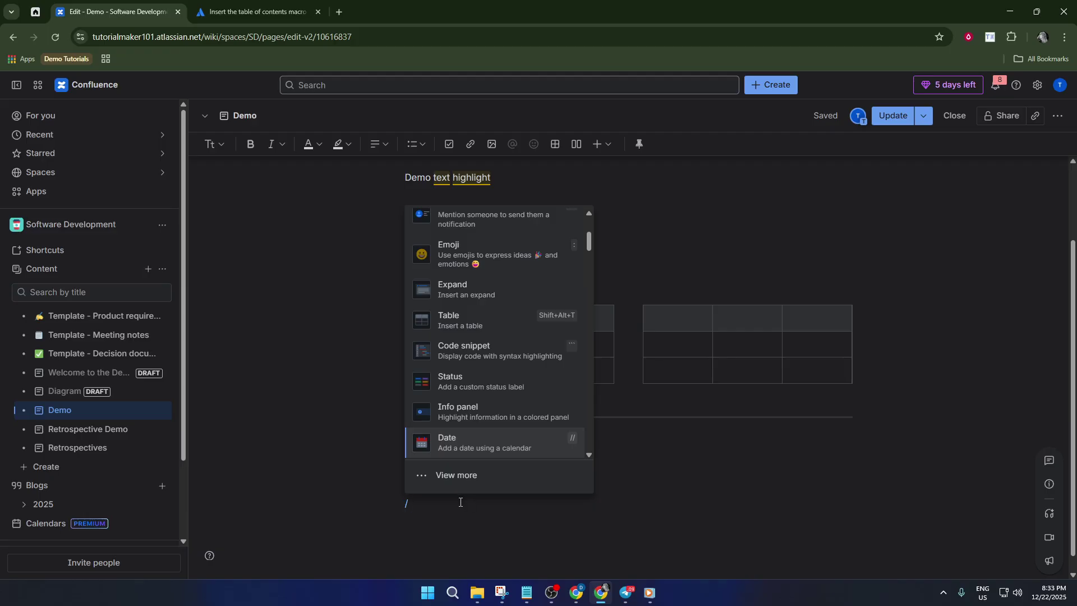
type("t")
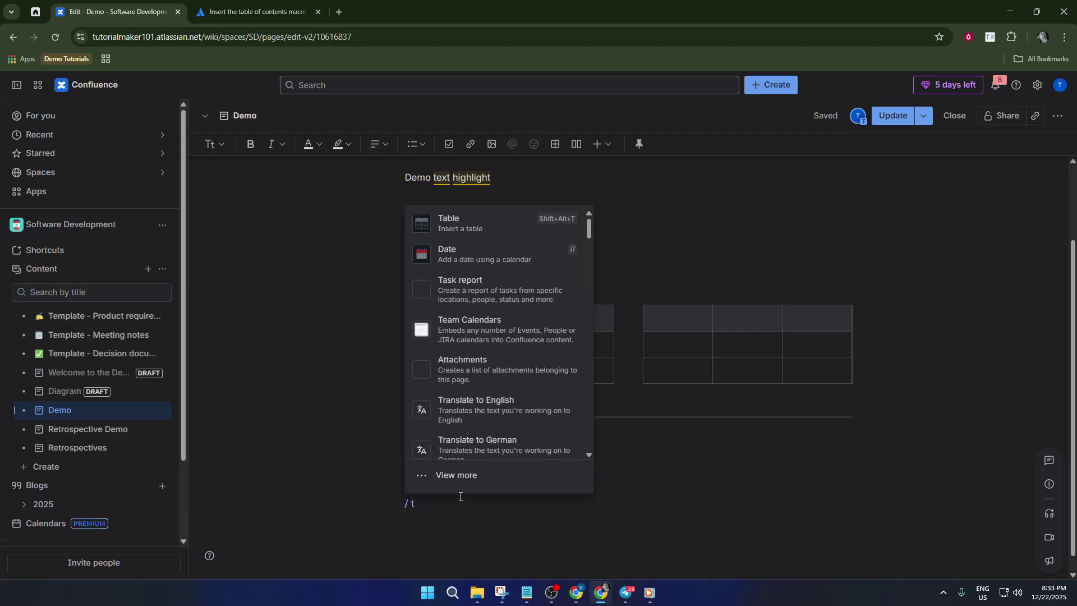
scroll(484, 308, "down", 1)
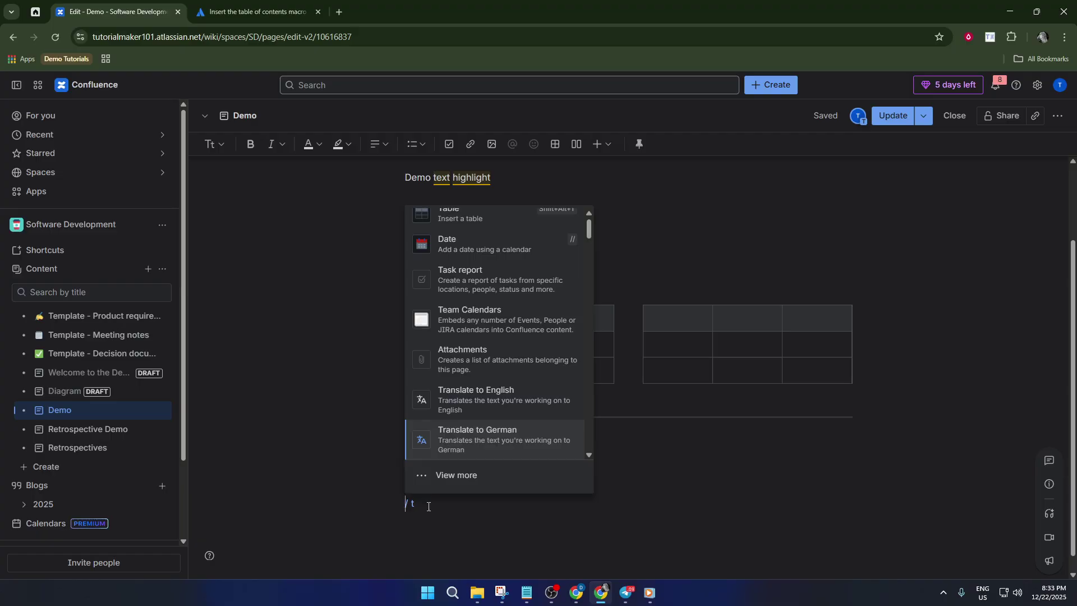
key("BackSpace")
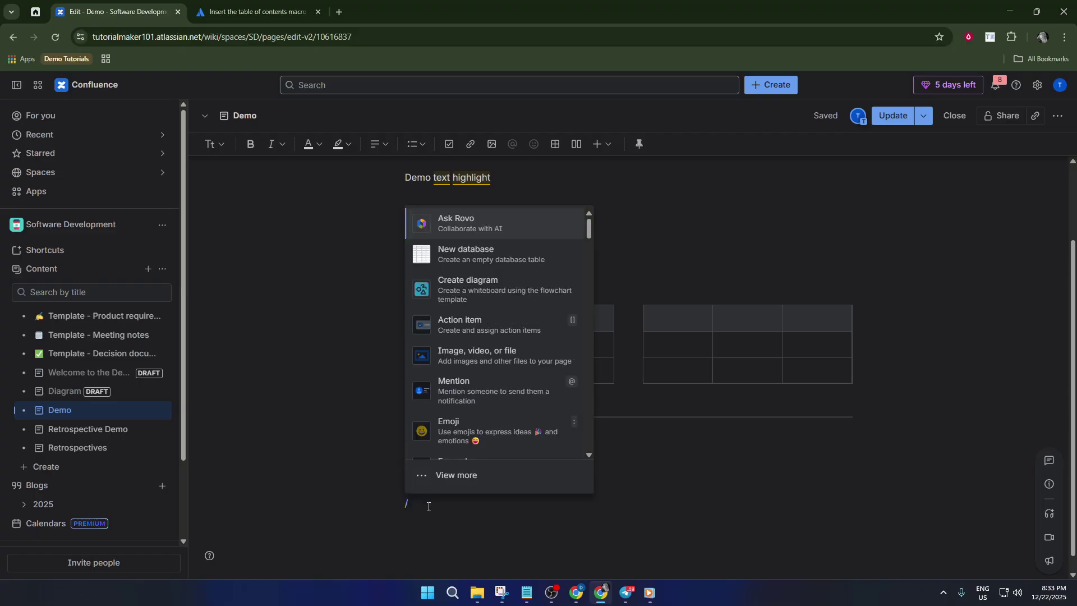
type("task")
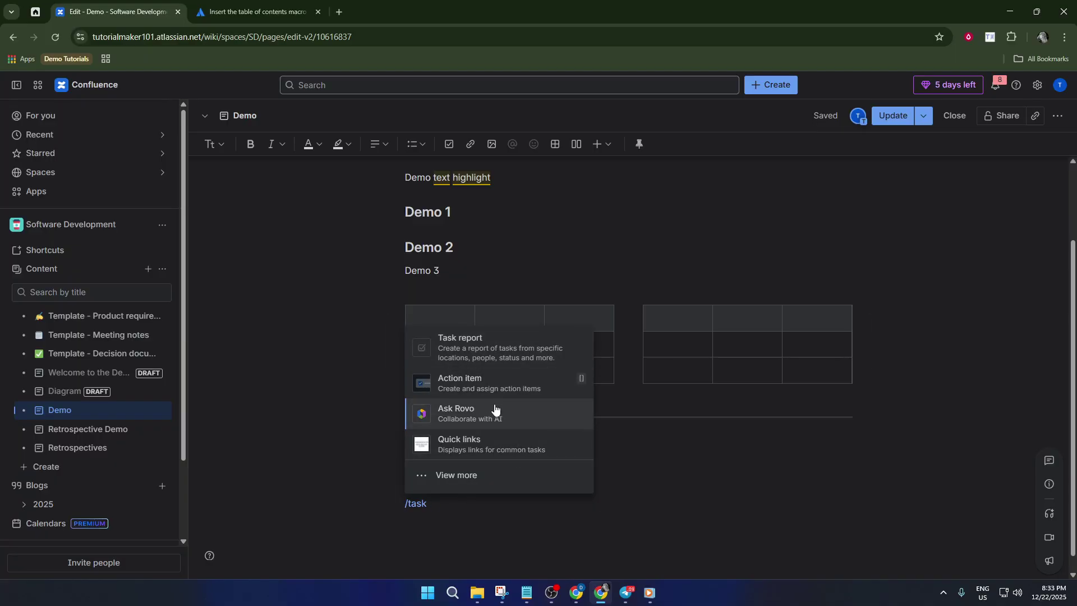
left_click(490, 342)
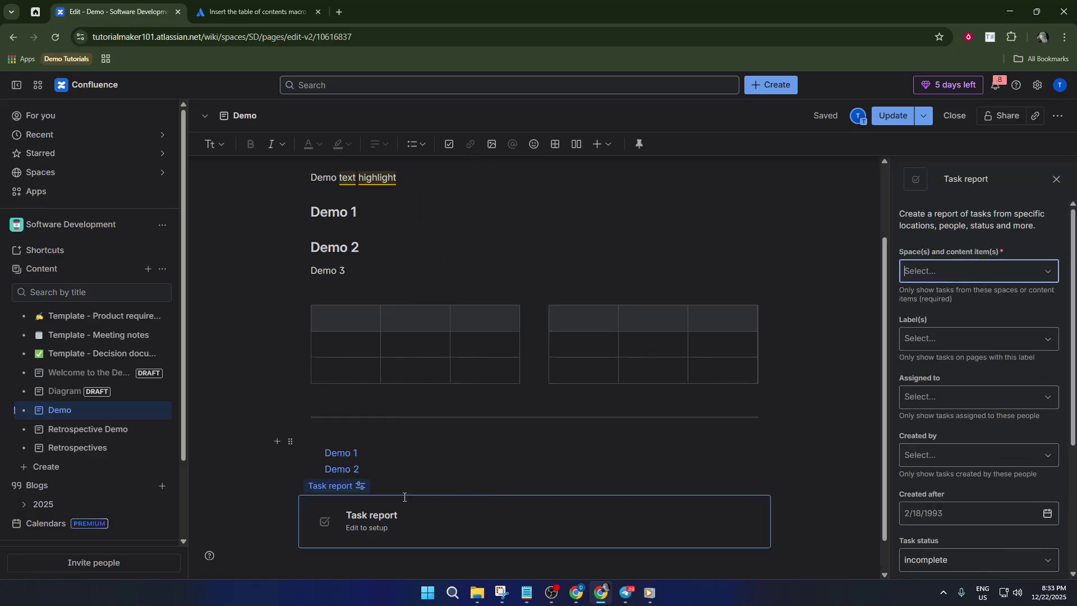
Insert a Jira Work Items list filtered to the project My discovery space below the task report, using the slash command "/jira".
left_click(403, 542)
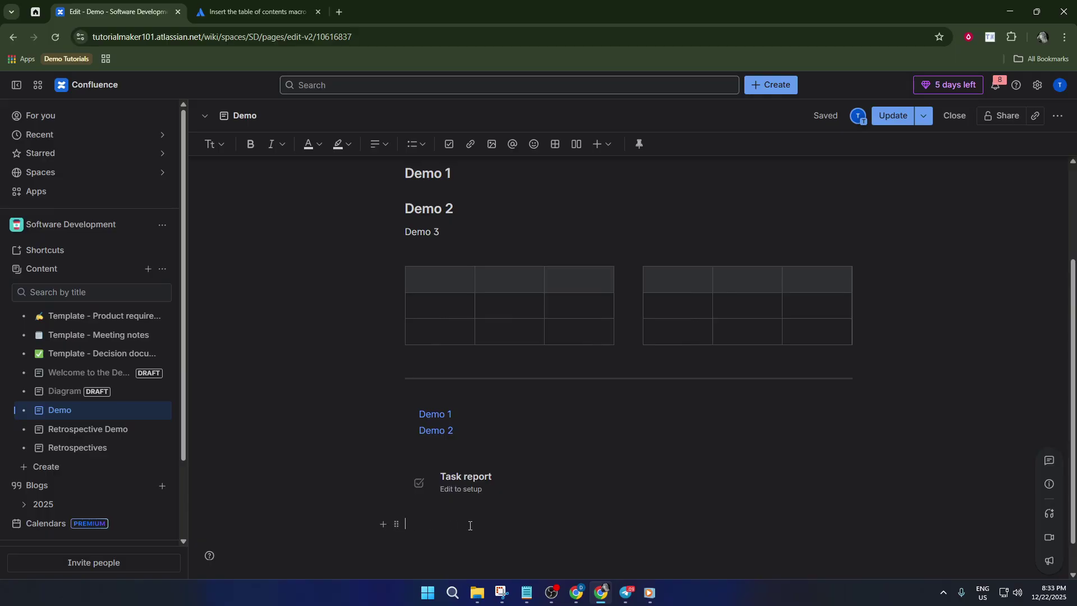
type("/")
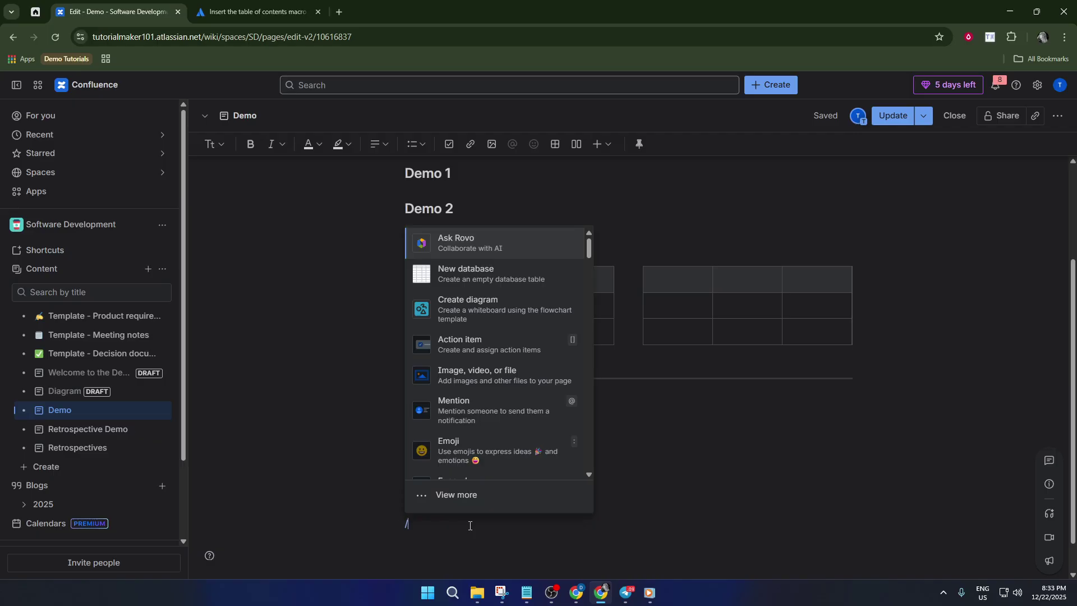
type("jira")
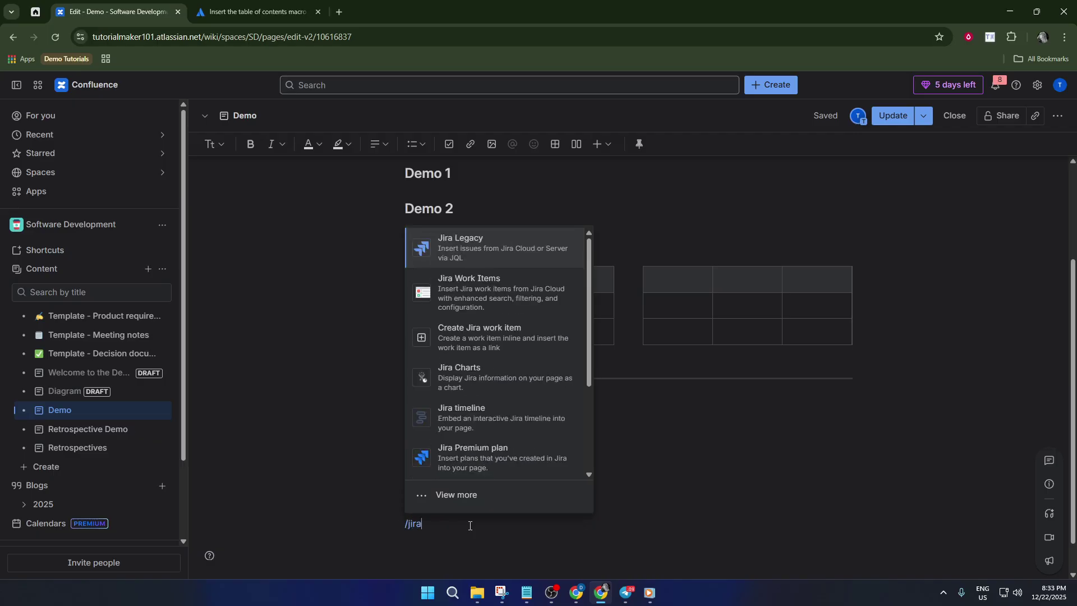
left_click(500, 289)
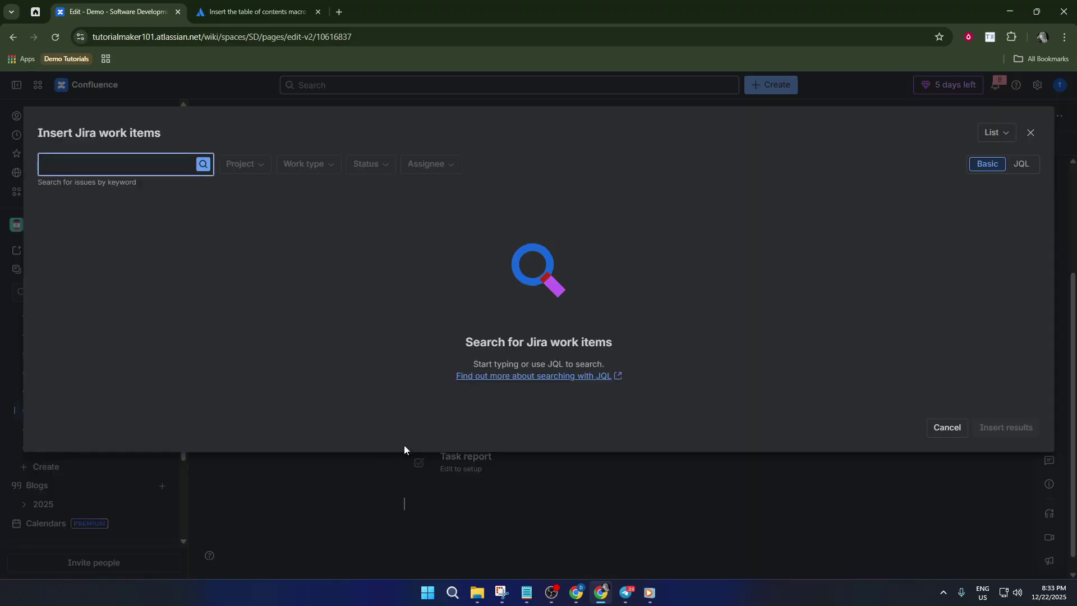
left_click(255, 166)
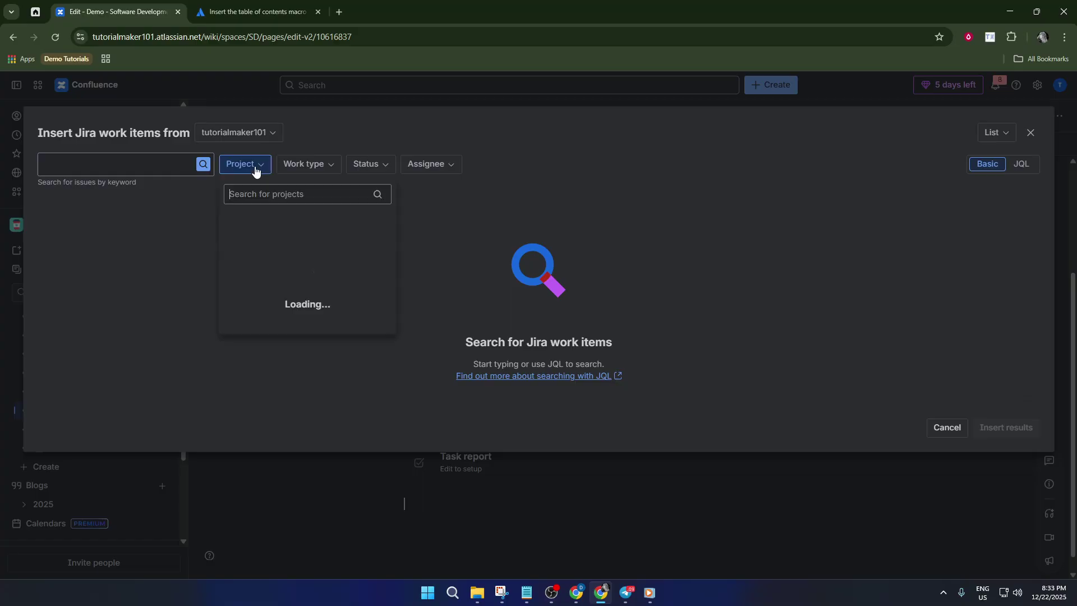
left_click(324, 241)
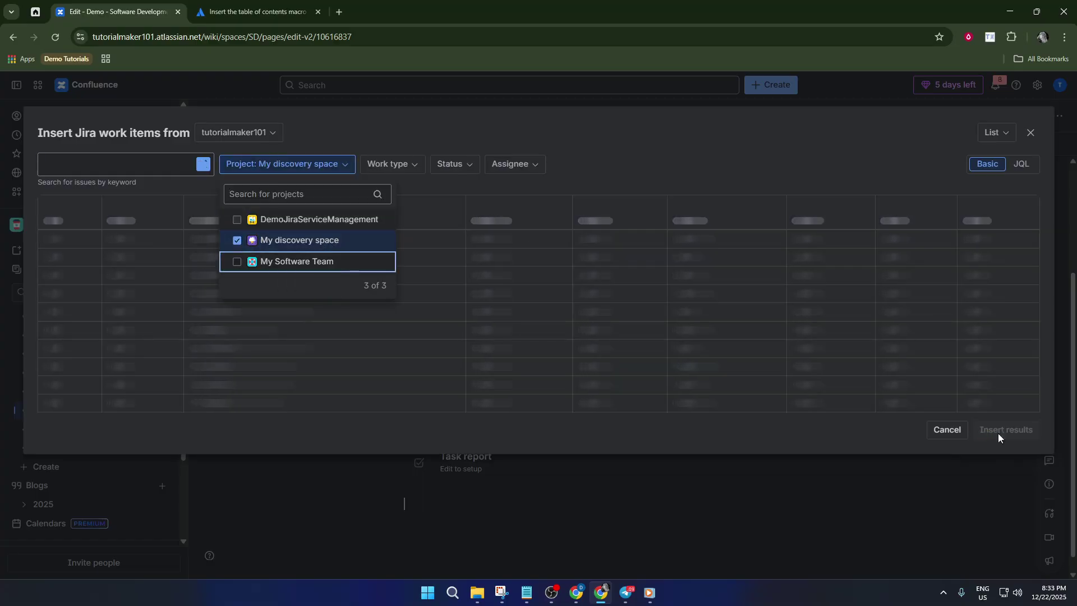
left_click(1008, 392)
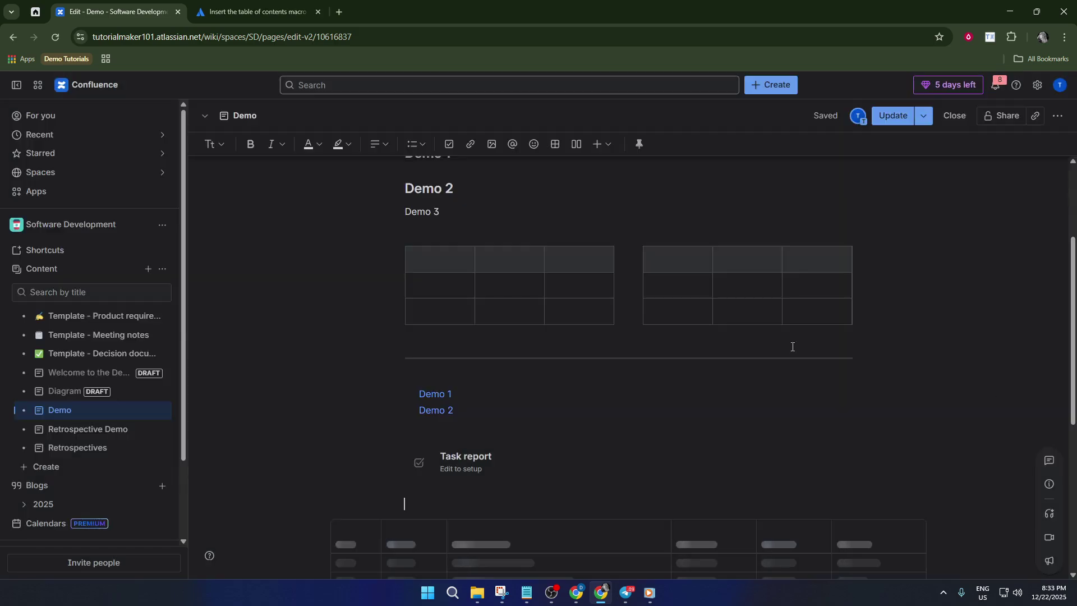
Insert a Child items (Child pages) macro on the empty line below the Jira work items with the slash command "/child".
scroll(372, 416, "down", 2)
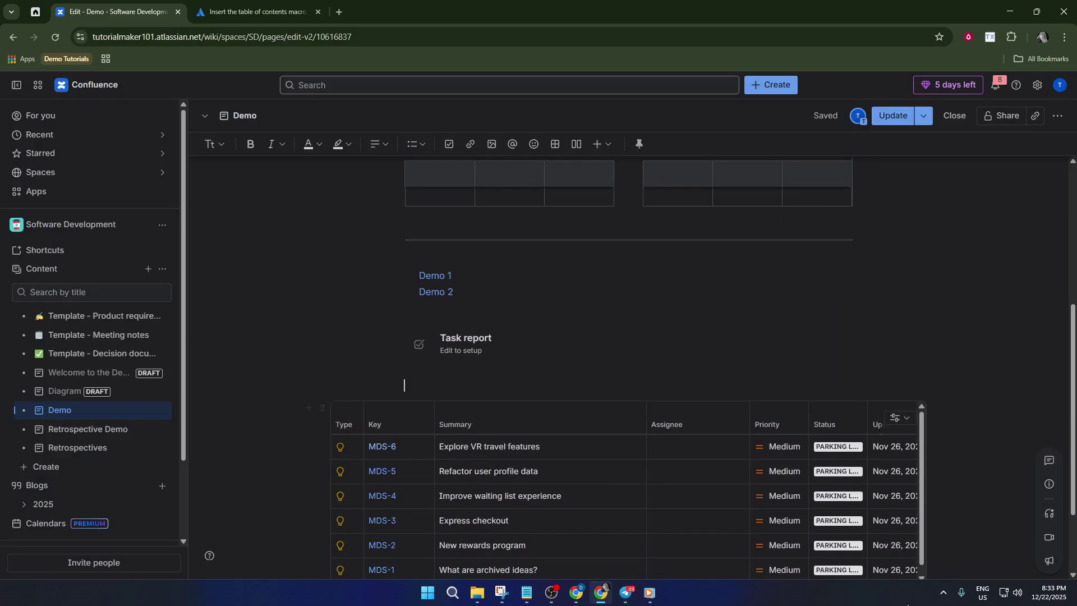
scroll(488, 409, "down", 2)
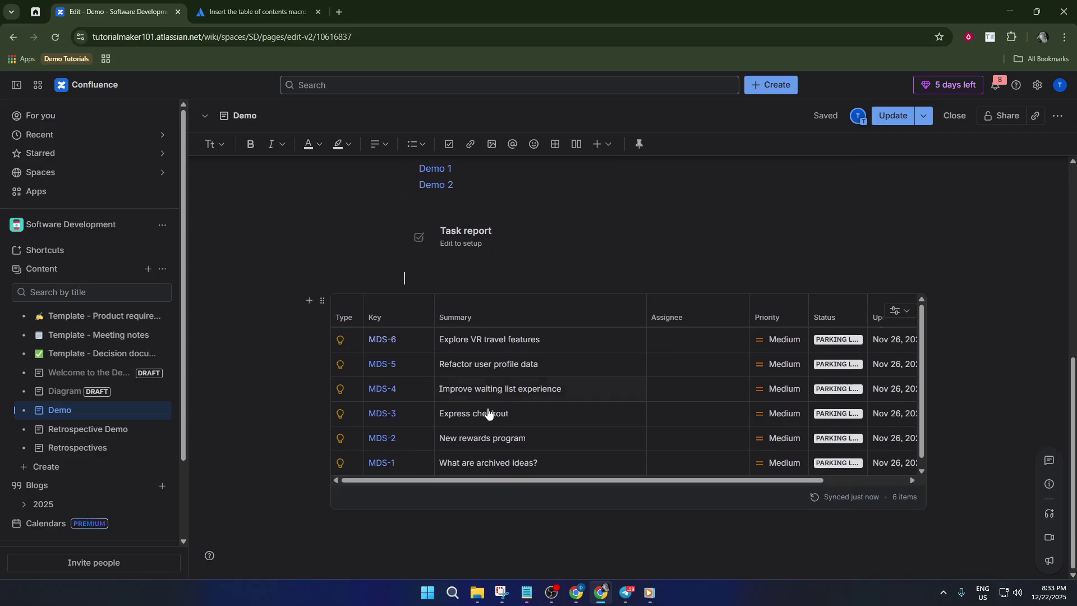
left_click(461, 535)
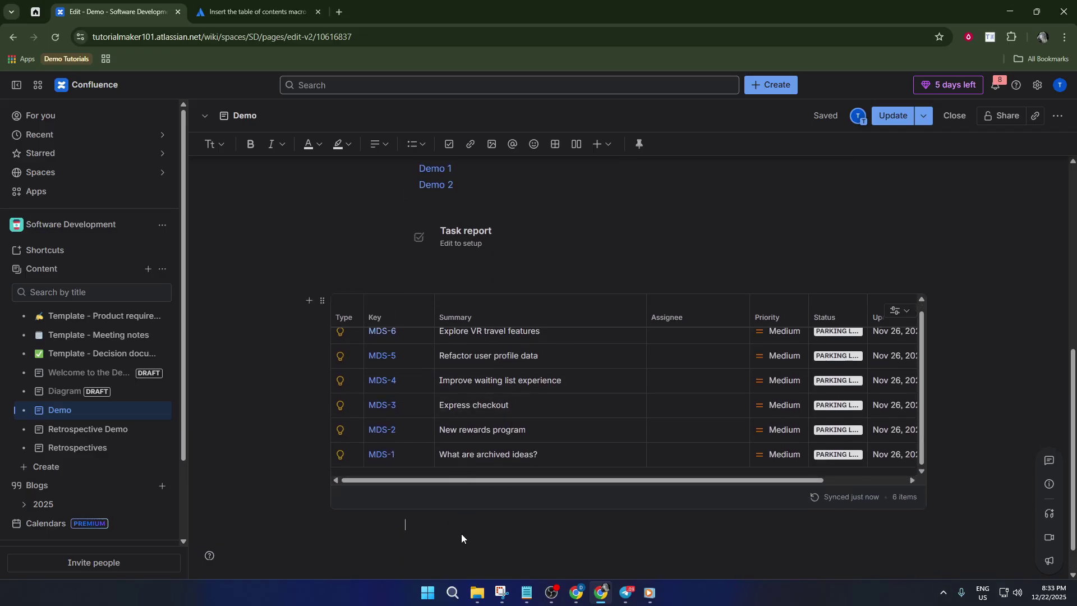
type("/chil")
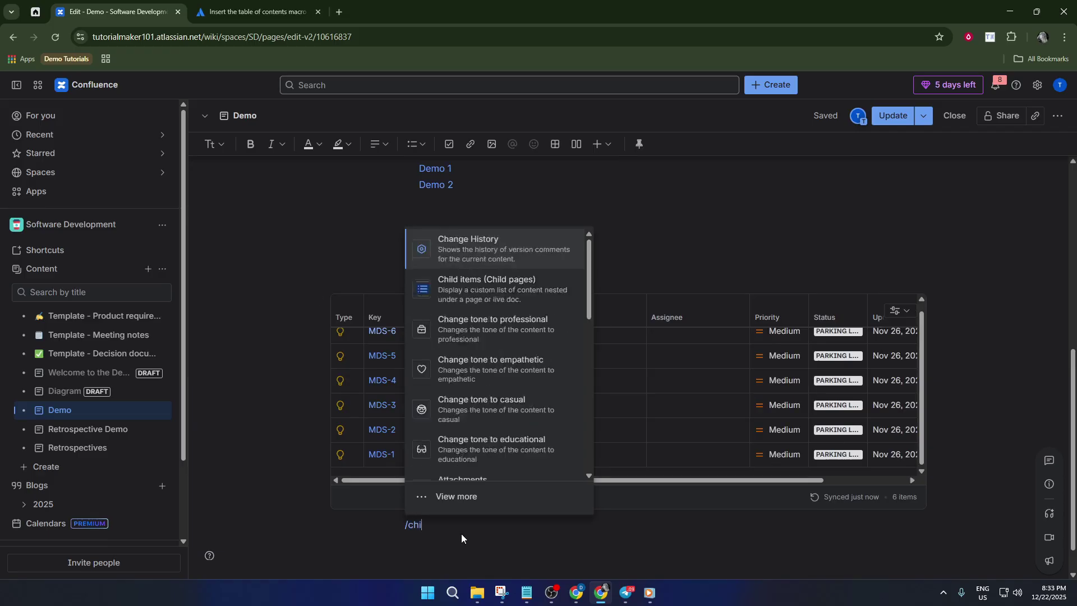
type("d")
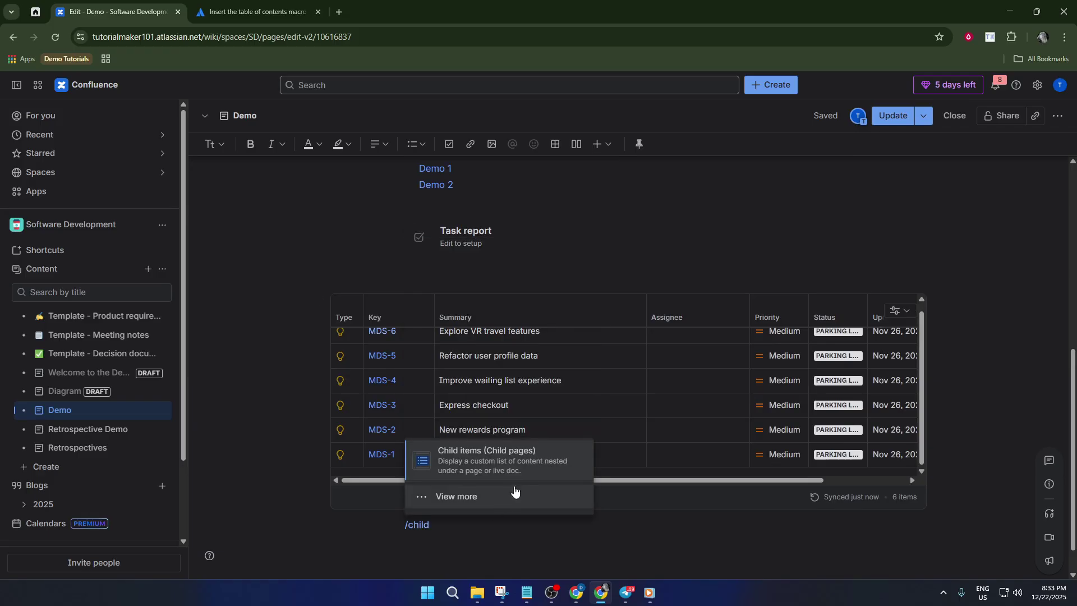
left_click(505, 462)
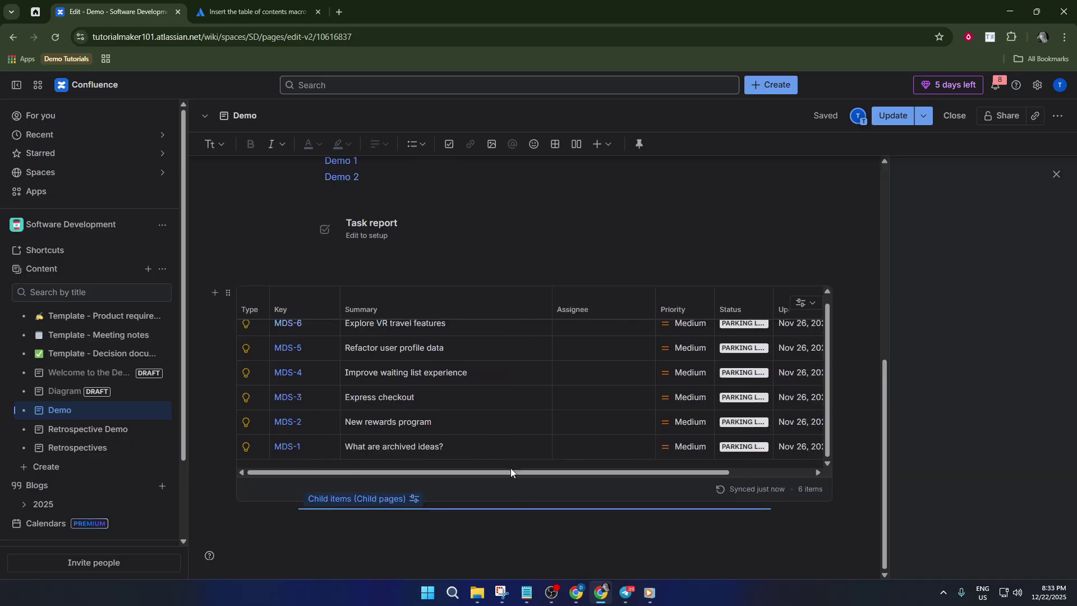